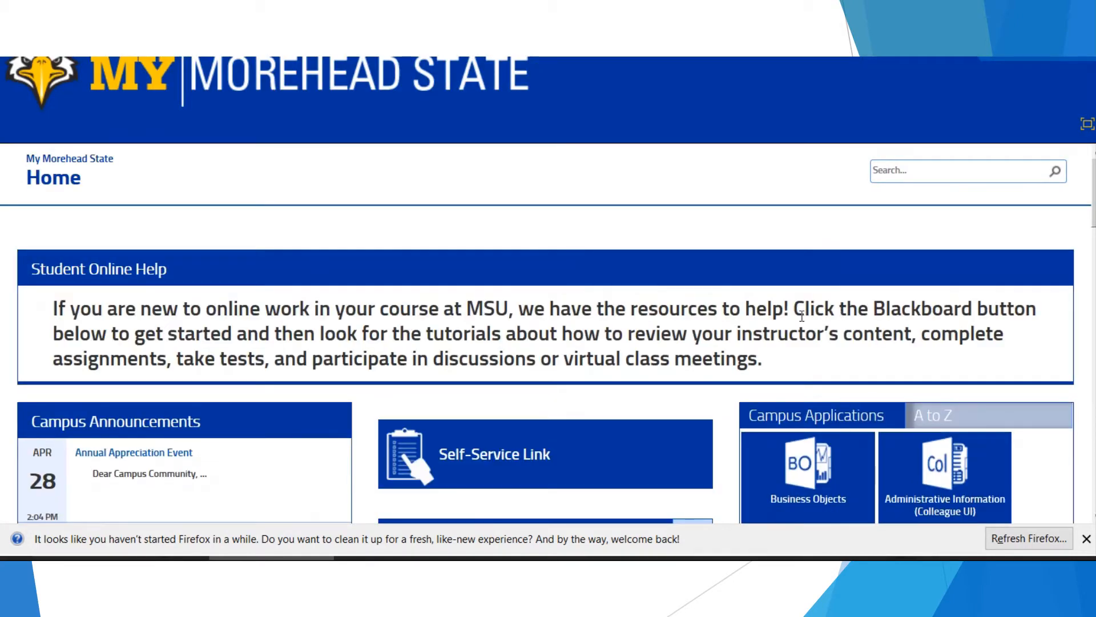
- Go from the portal home through the Self-Service Link to the Financial Management overview
left_click(585, 471)
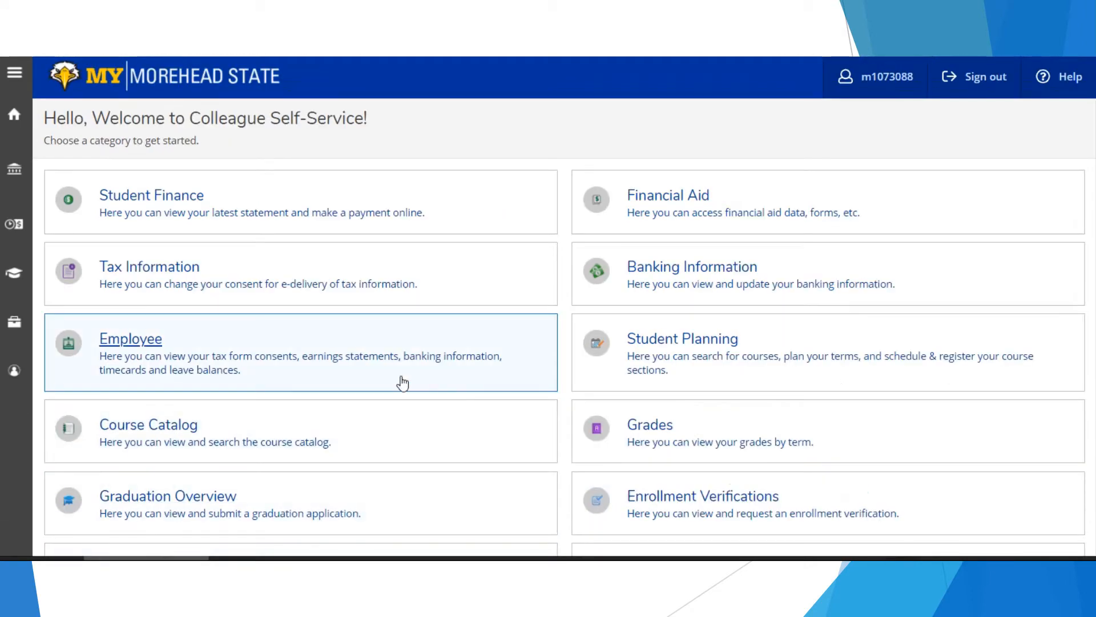
scroll(404, 381, "down", 1)
scroll(404, 382, "down", 2)
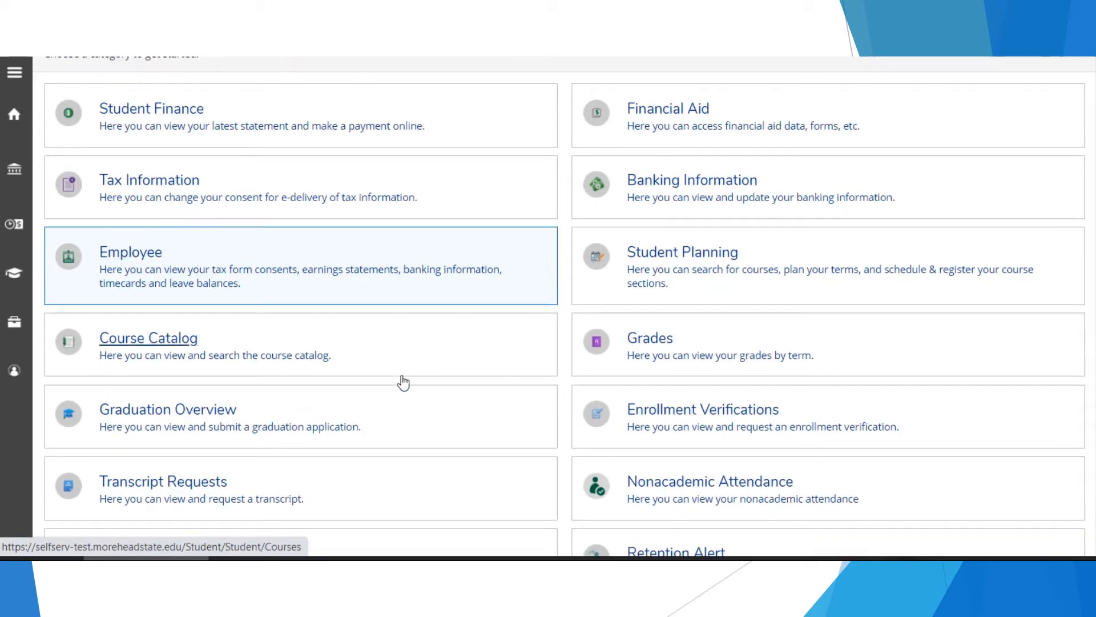
scroll(399, 379, "down", 1)
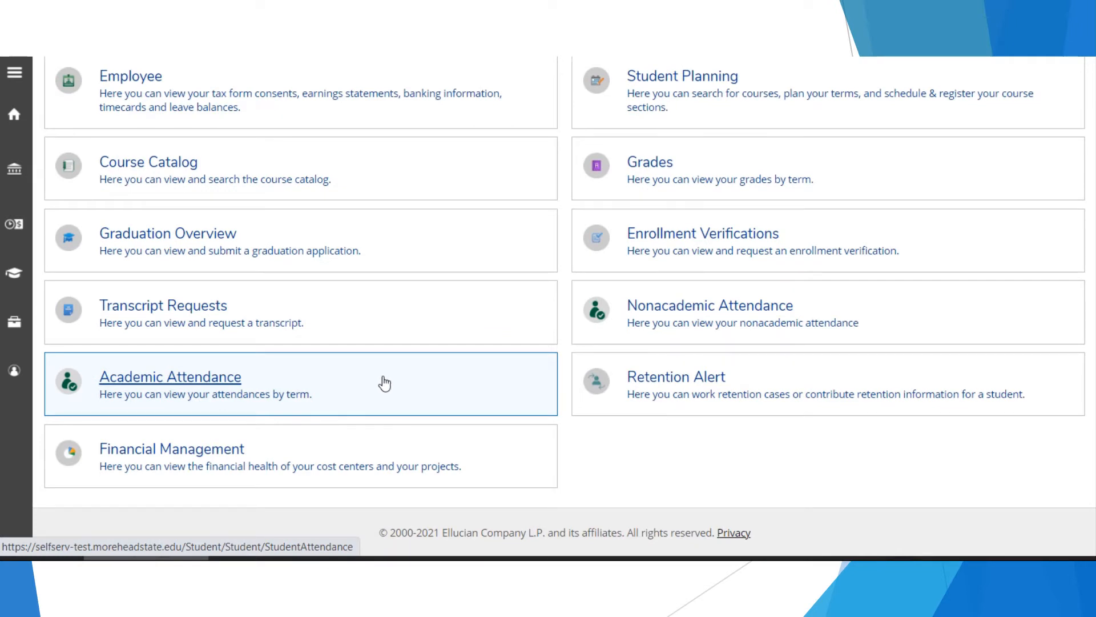
left_click(205, 451)
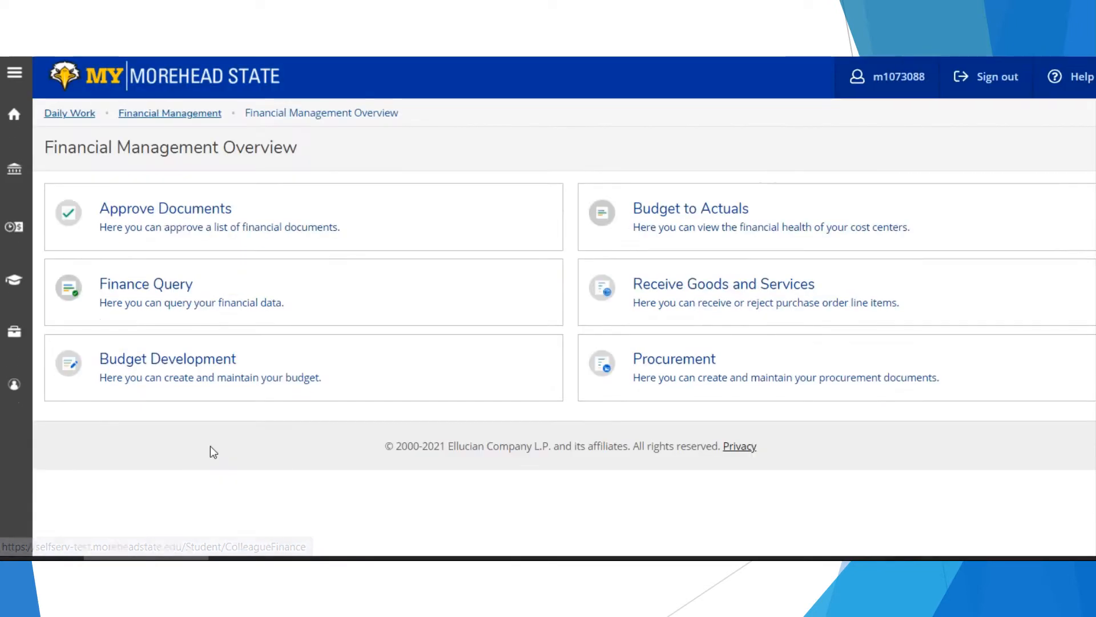
- Open the Procurement documents page and briefly show, then hide, its filter options
left_click(675, 363)
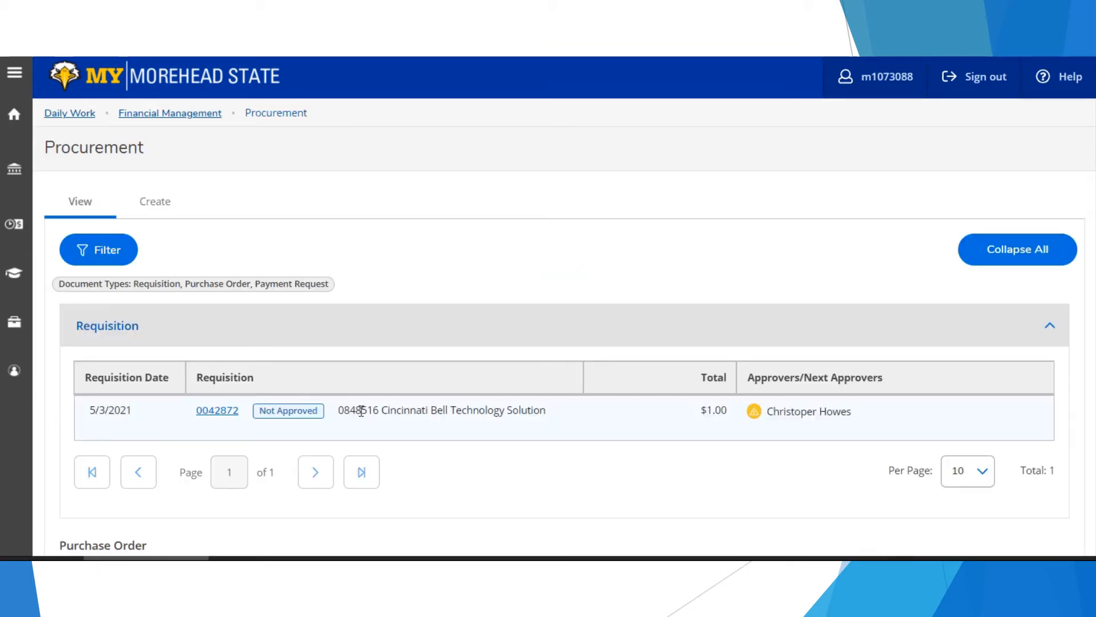
scroll(354, 404, "down", 5)
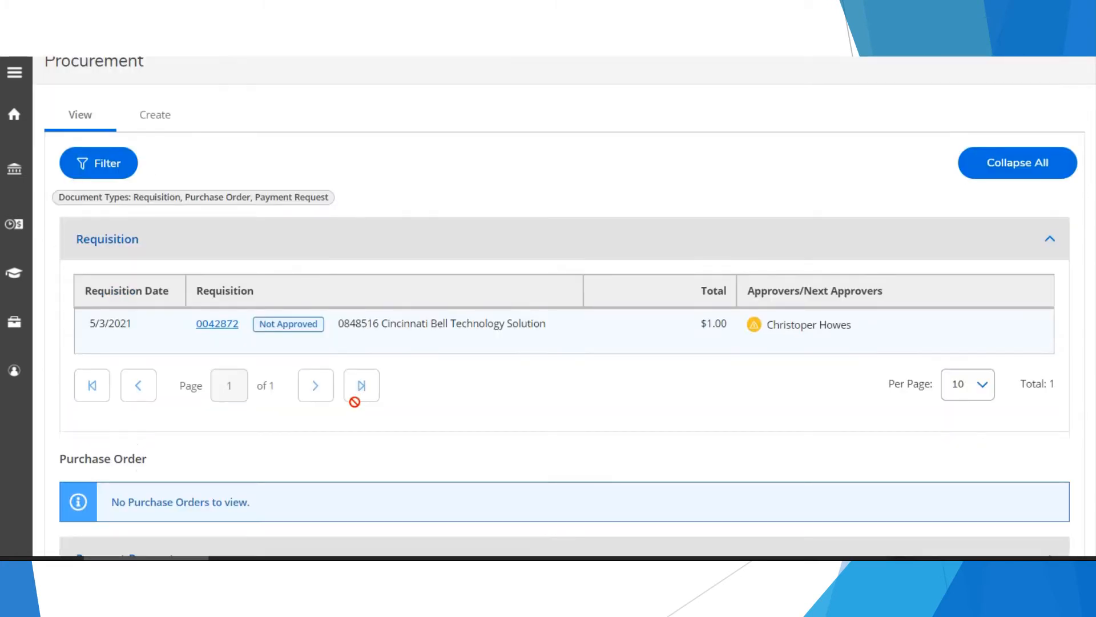
scroll(356, 401, "up", 5)
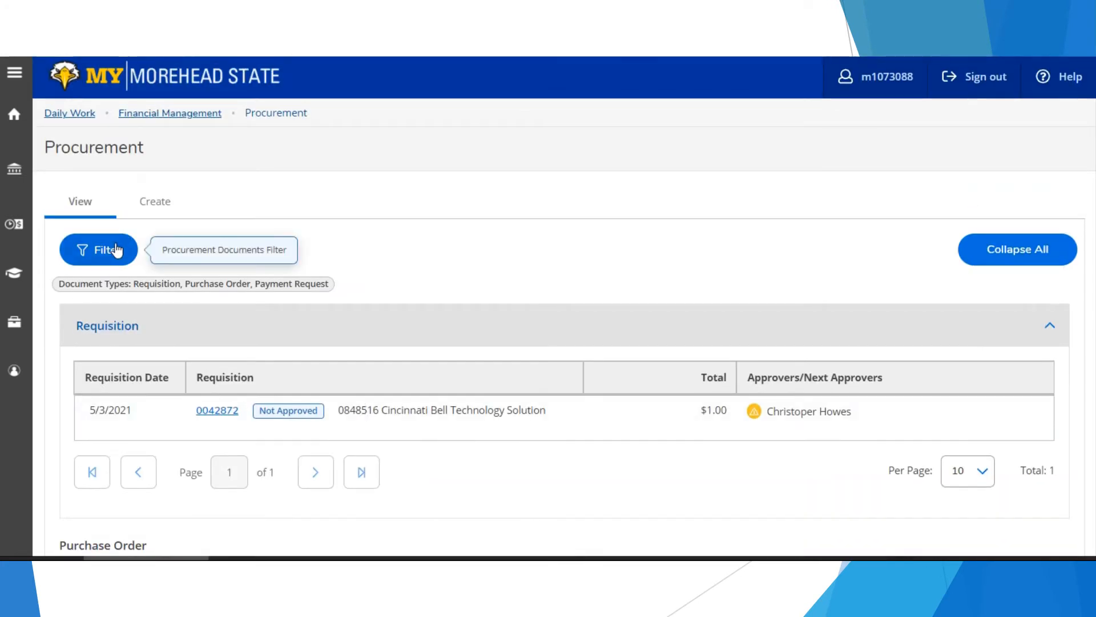
left_click(116, 250)
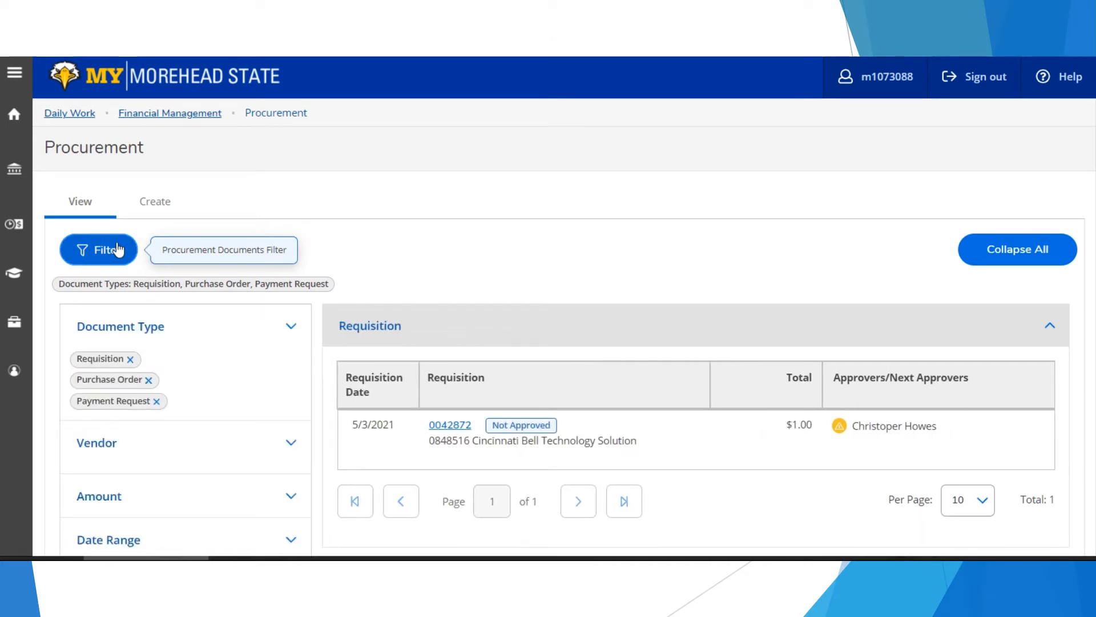
left_click(118, 249)
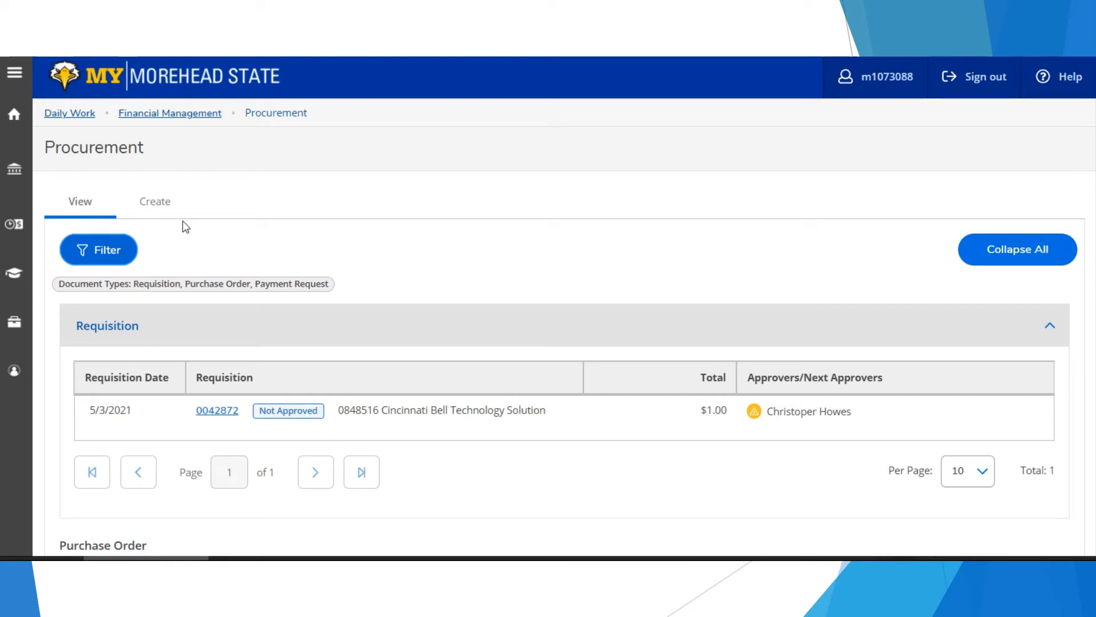
- Create a new procurement document with Document Type set to Payment Request
left_click(161, 212)
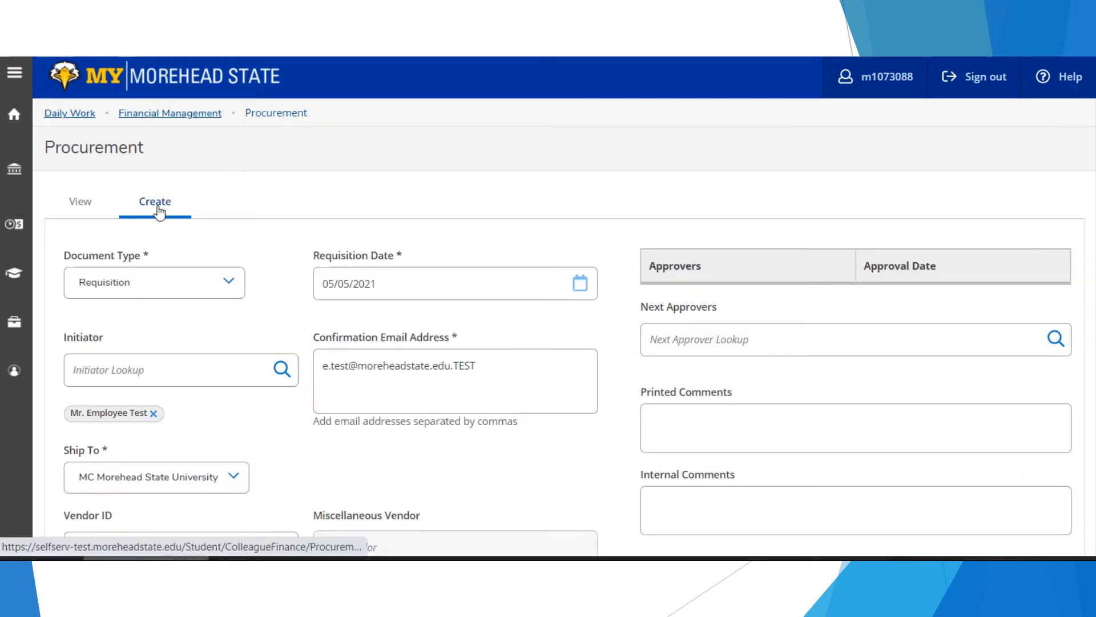
left_click(222, 285)
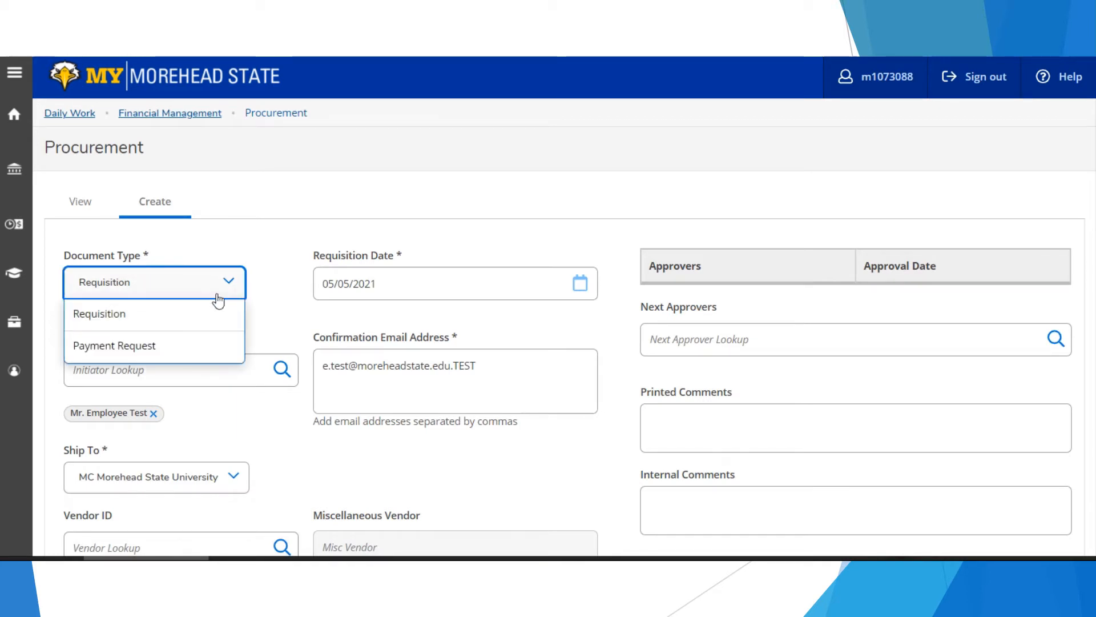
left_click(196, 347)
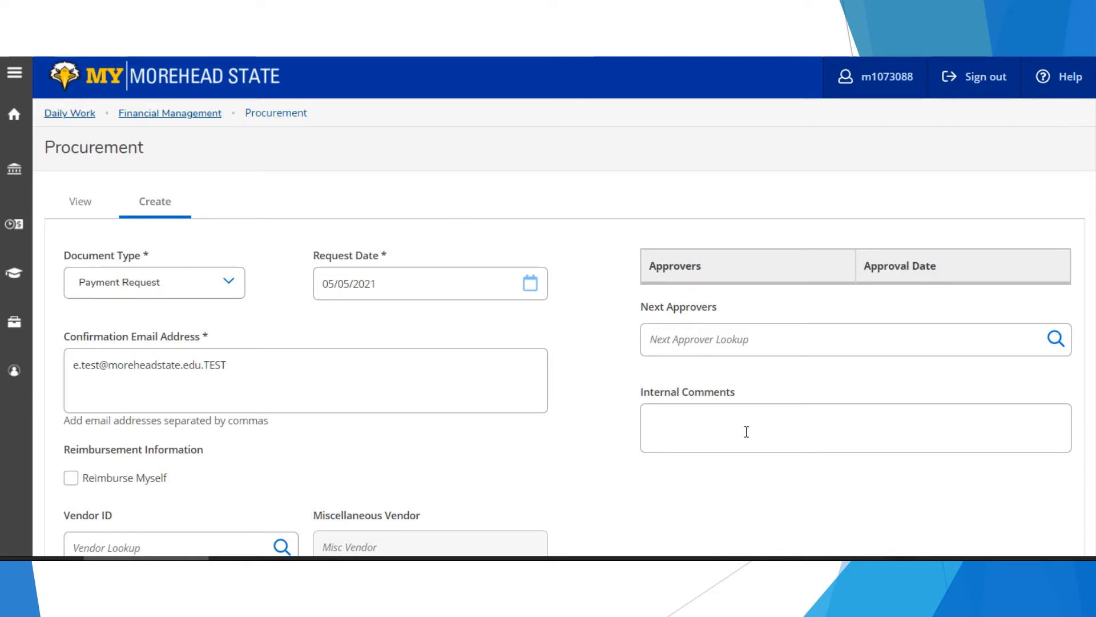
scroll(594, 467, "down", 3)
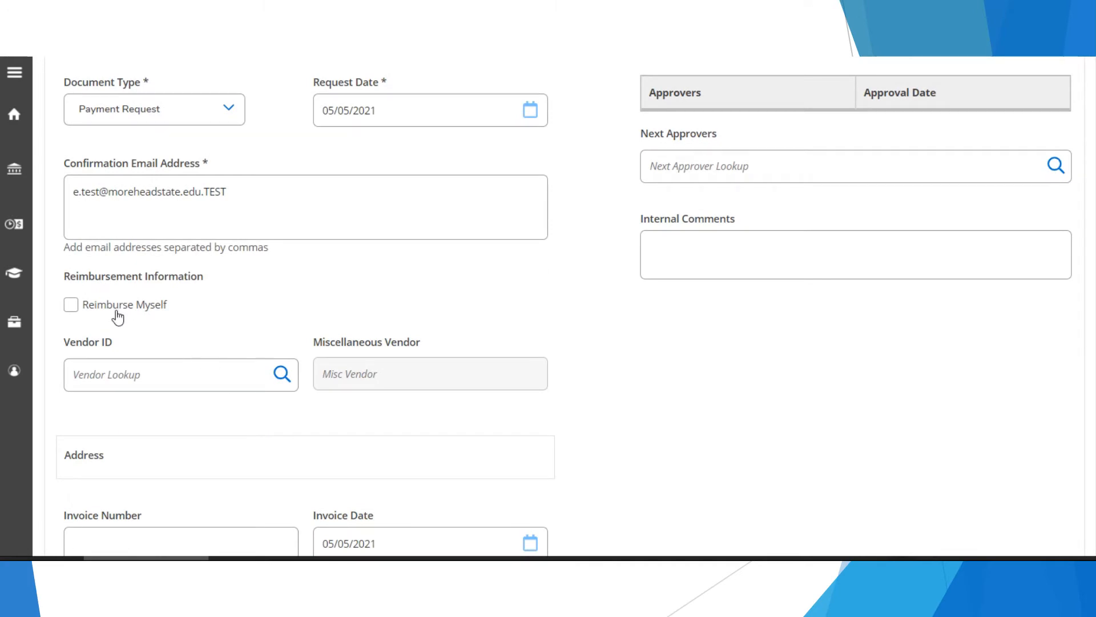
- Search vendors for 'cbts' and select Cincinnati Bell Technology Solution as the vendor
left_click(113, 378)
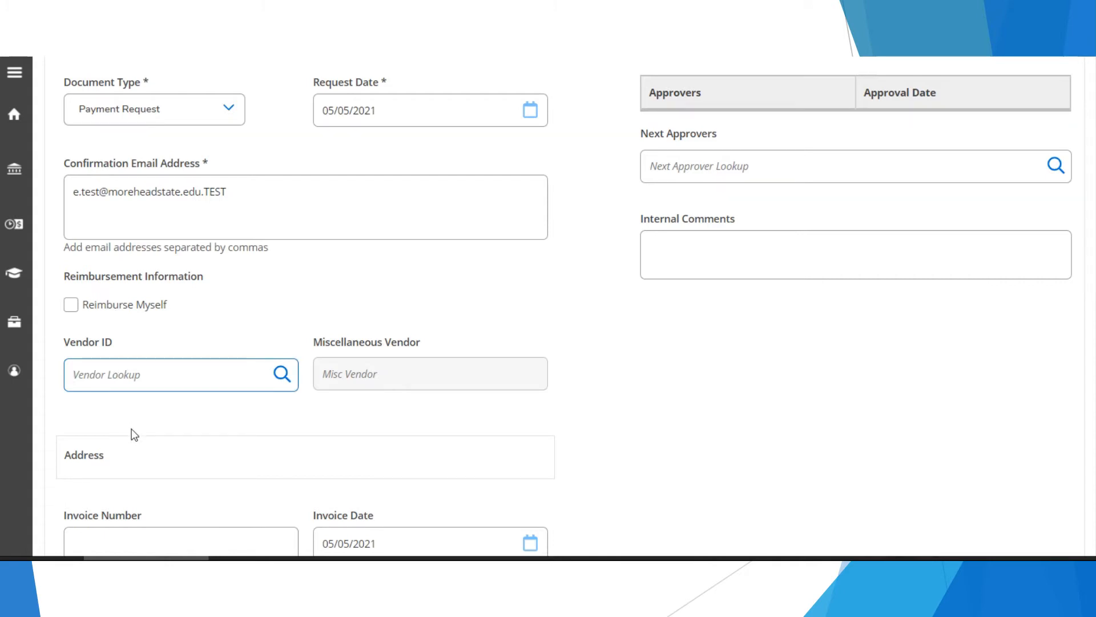
type("cbts")
left_click(282, 377)
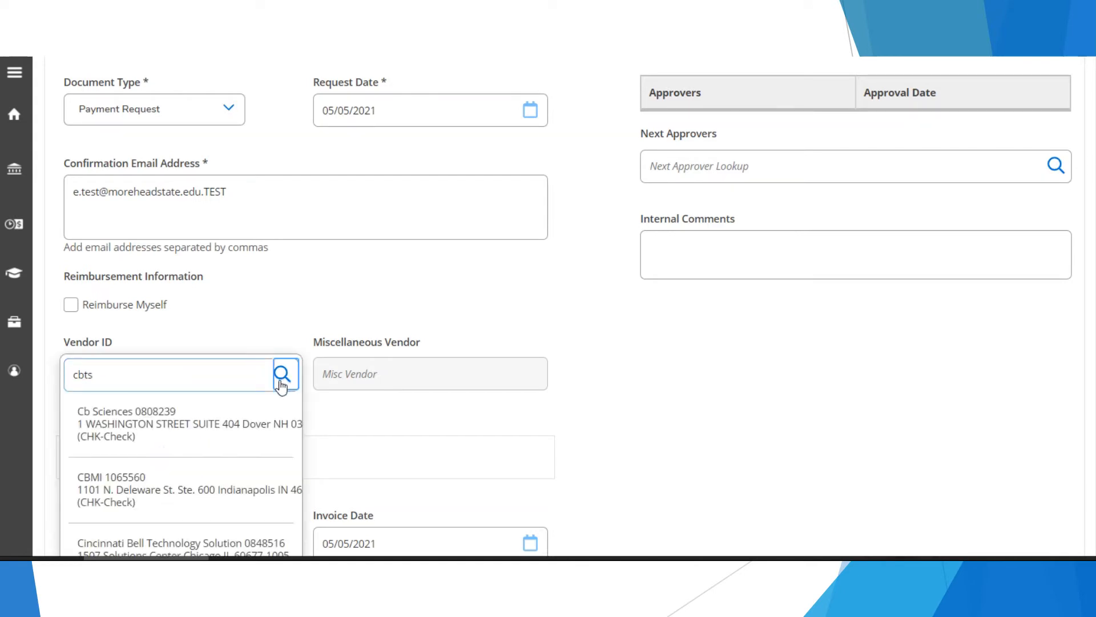
scroll(440, 466, "down", 1)
scroll(446, 468, "down", 2)
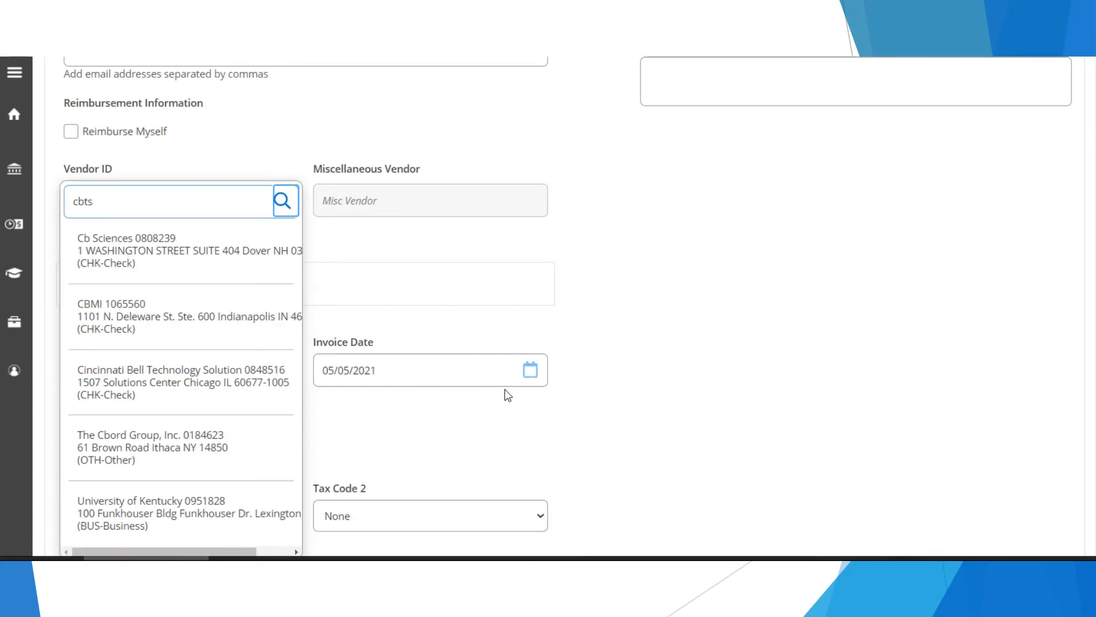
left_click(244, 395)
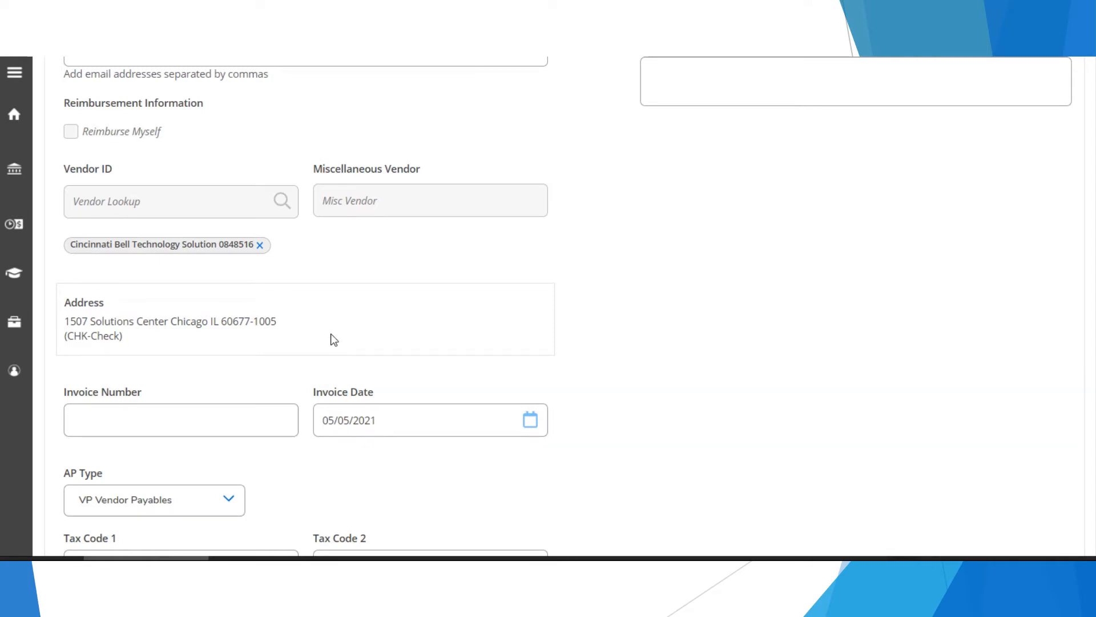
scroll(722, 318, "up", 3)
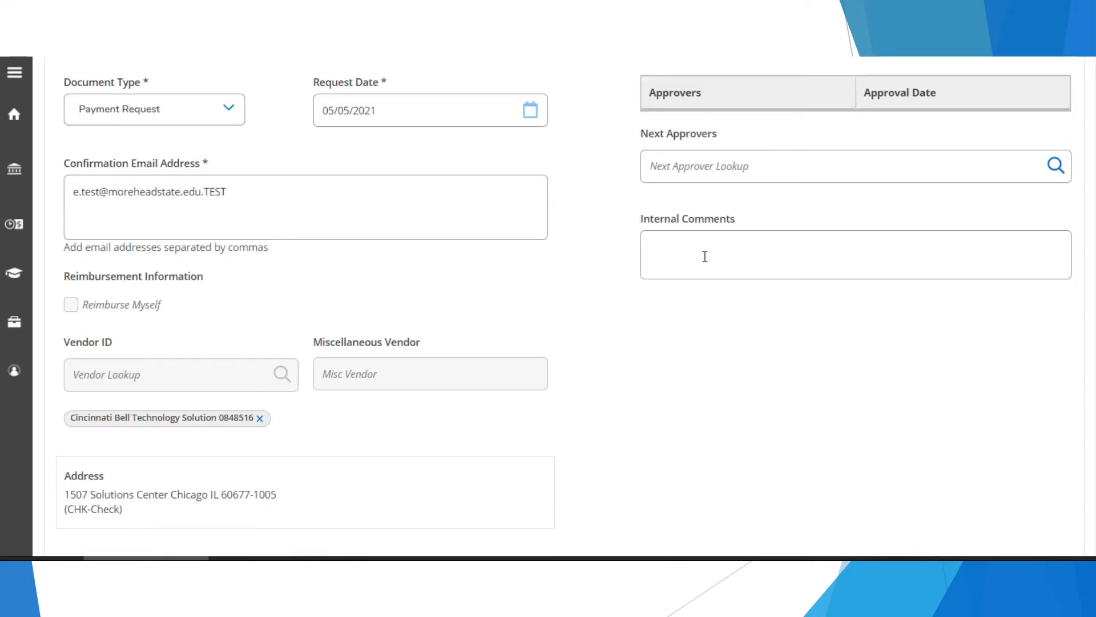
scroll(702, 315, "down", 6)
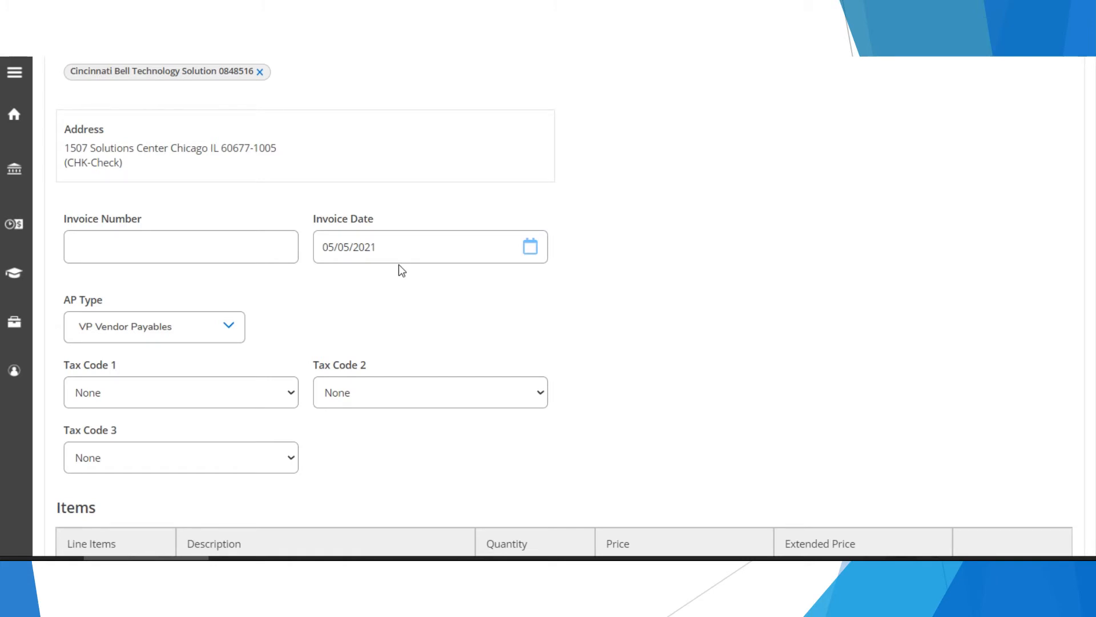
- Keep VP Vendor Payables as the payment request's AP Type
left_click(235, 335)
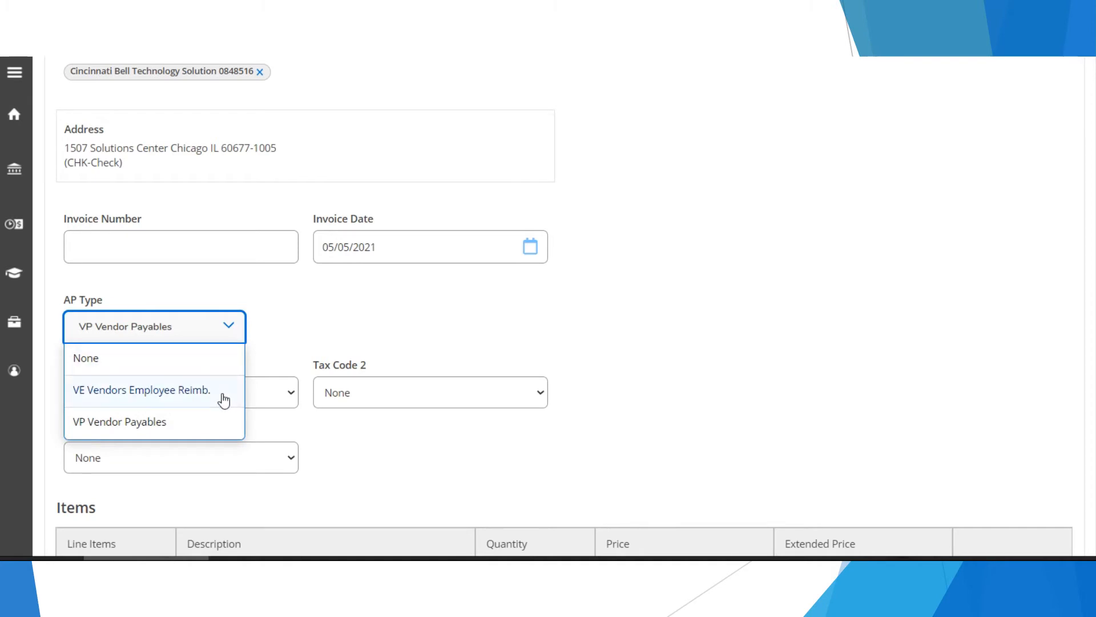
left_click(204, 427)
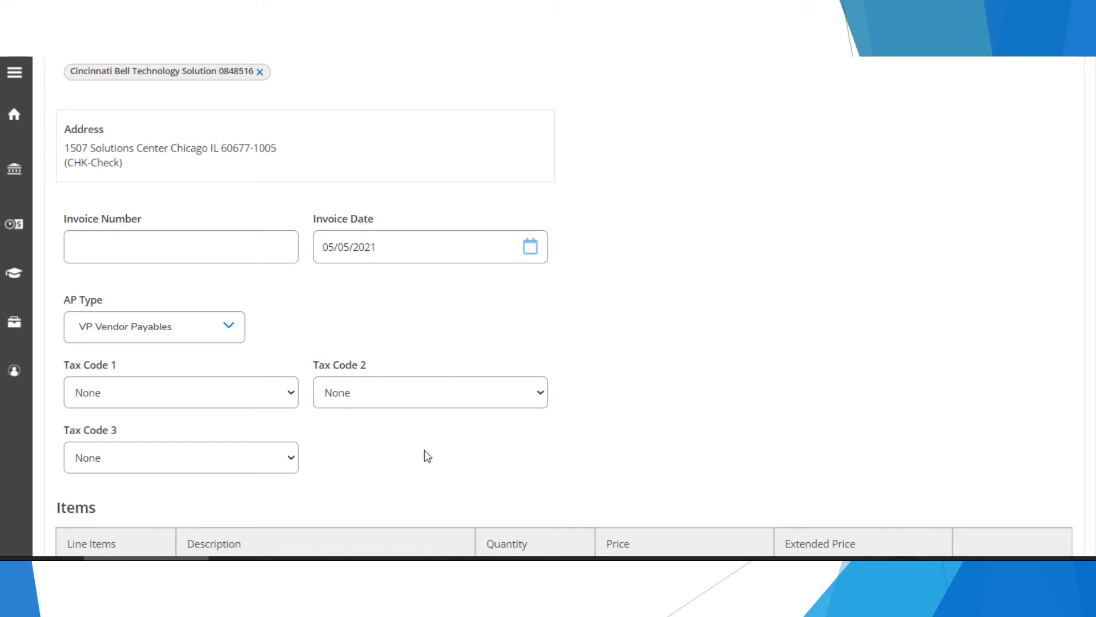
scroll(448, 443, "down", 3)
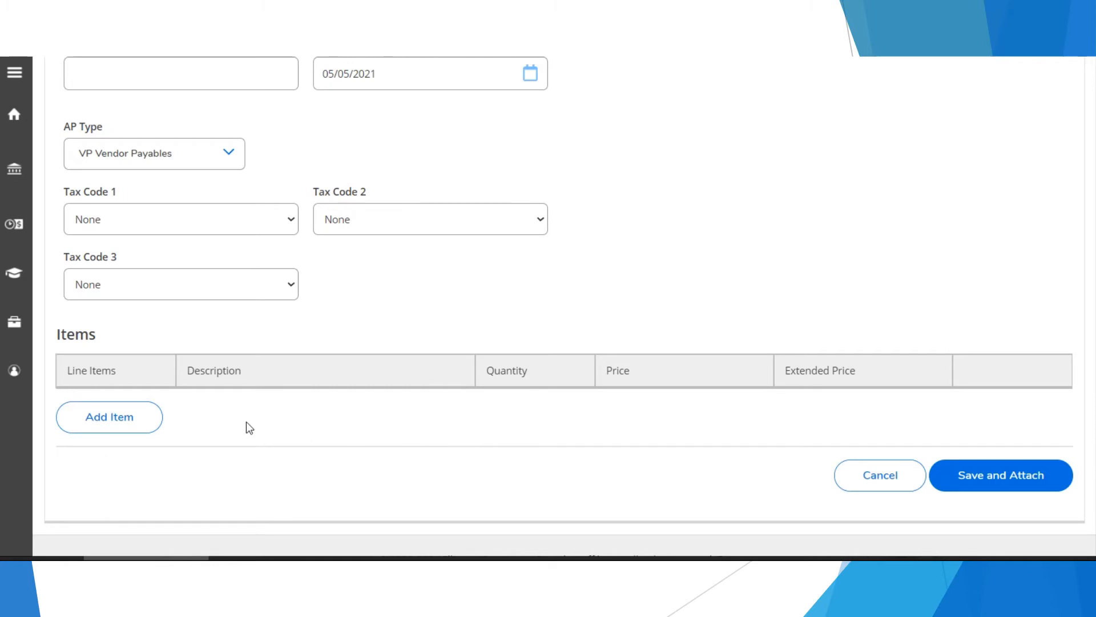
- Add a line item with description 'widget', quantity 2.0 and price .25
left_click(146, 420)
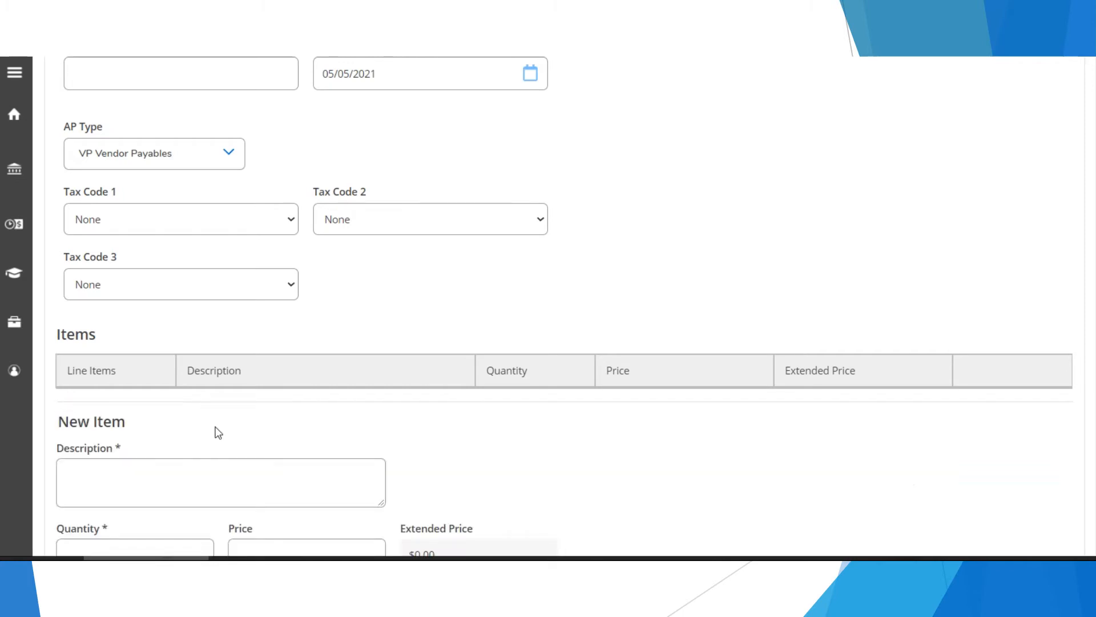
scroll(480, 428, "down", 3)
scroll(400, 388, "down", 2)
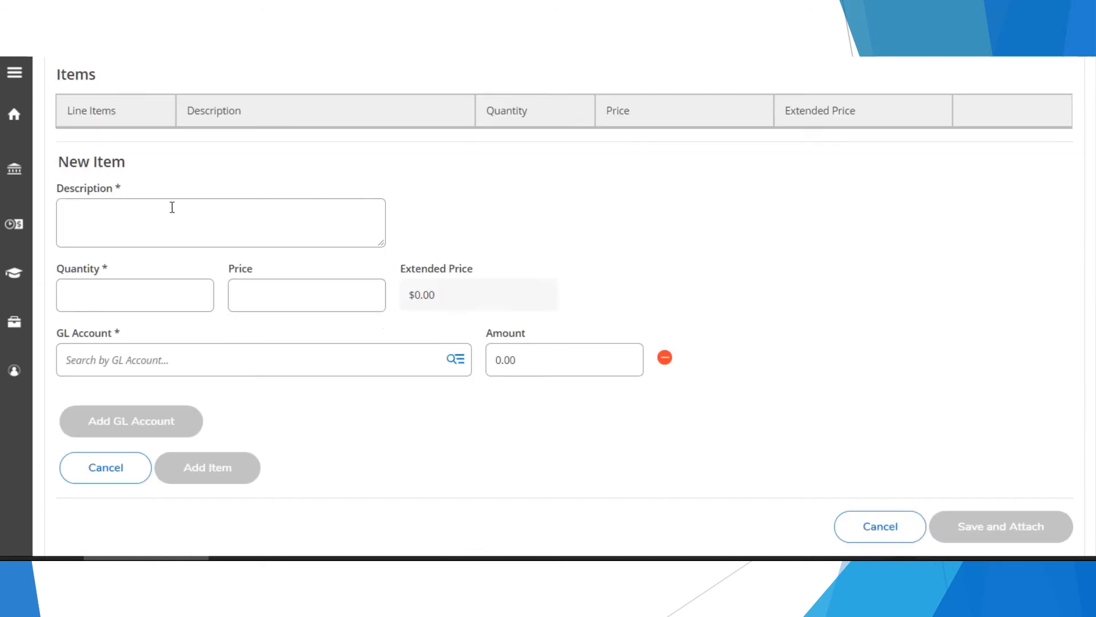
left_click(182, 226)
type("widget")
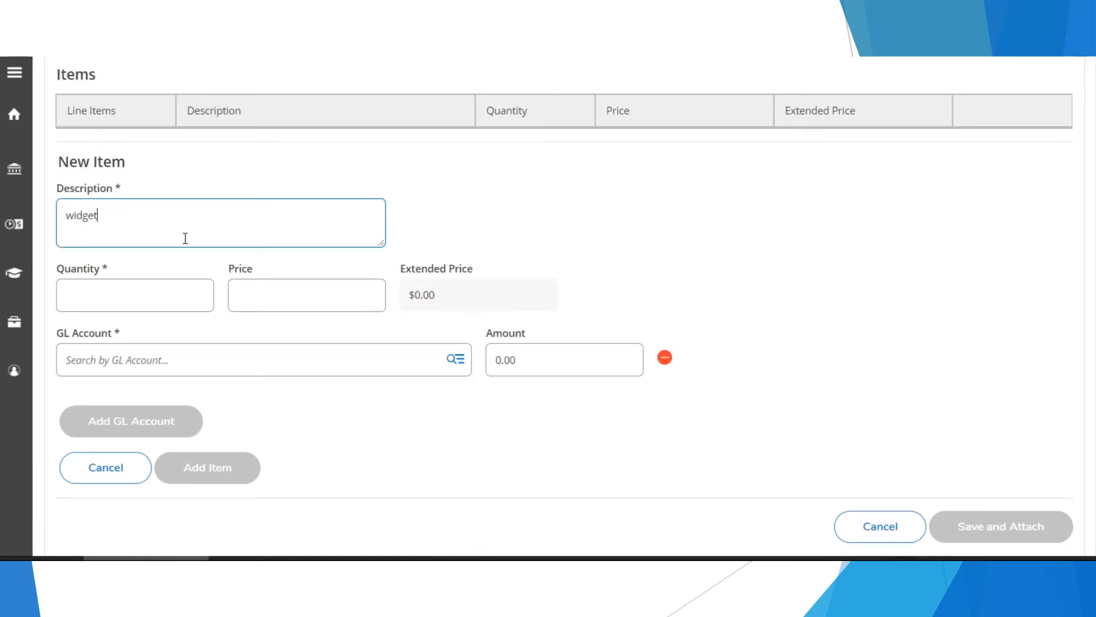
left_click(97, 299)
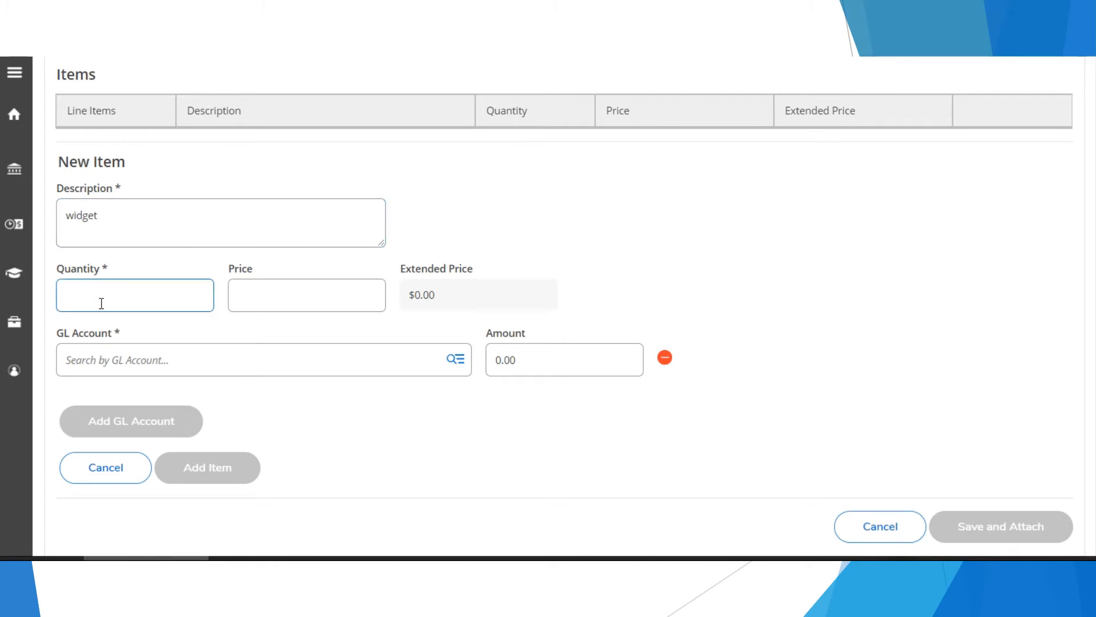
type("2.0")
left_click(275, 300)
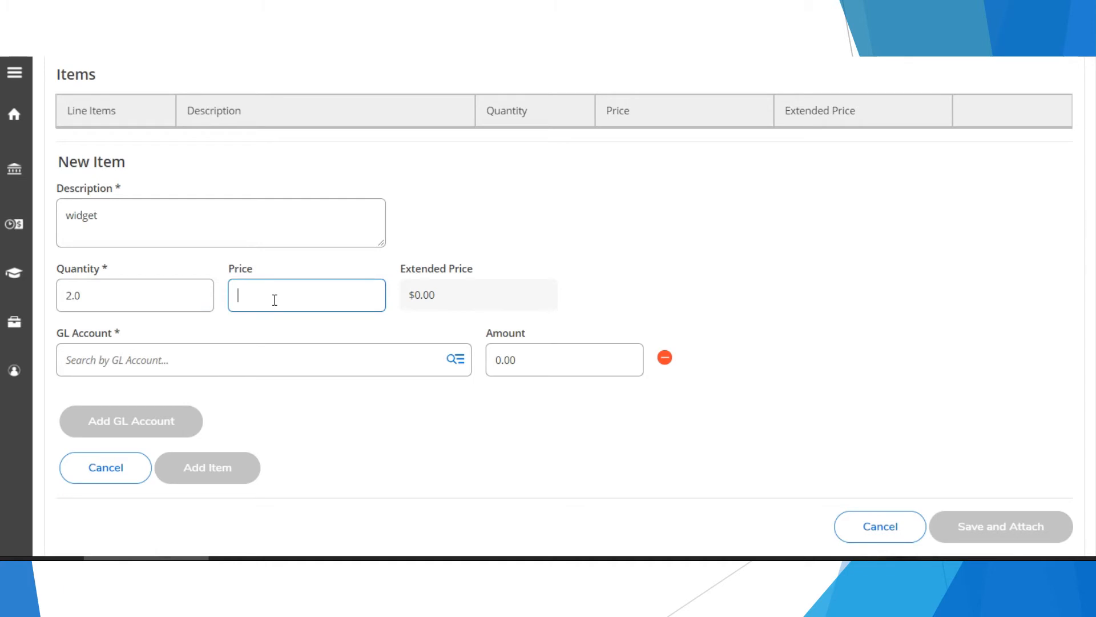
type(".25")
left_click(141, 363)
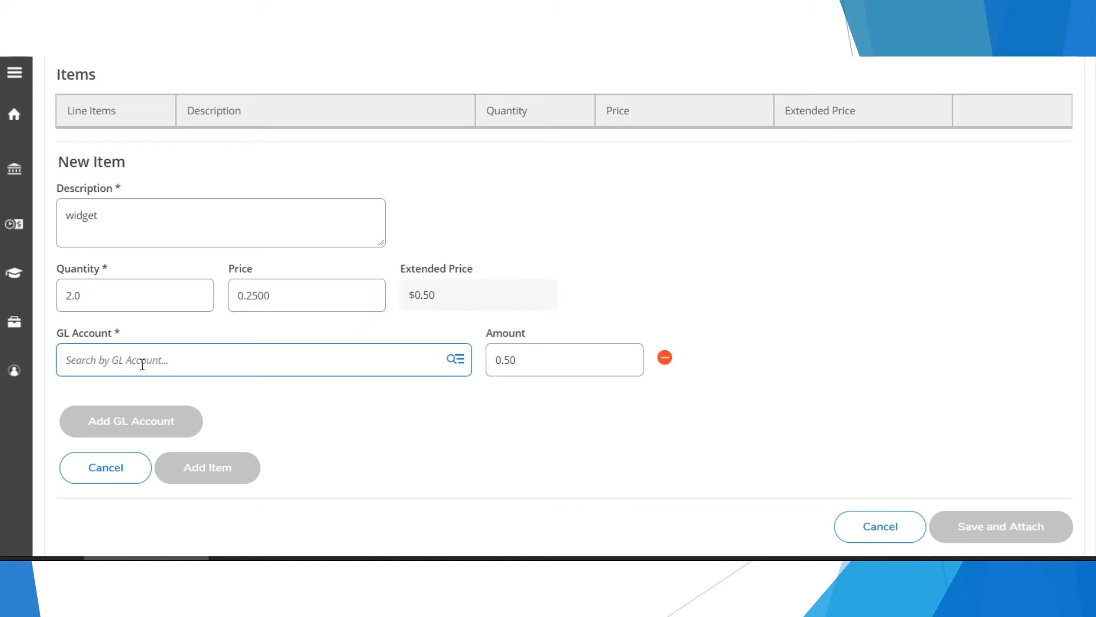
type("106")
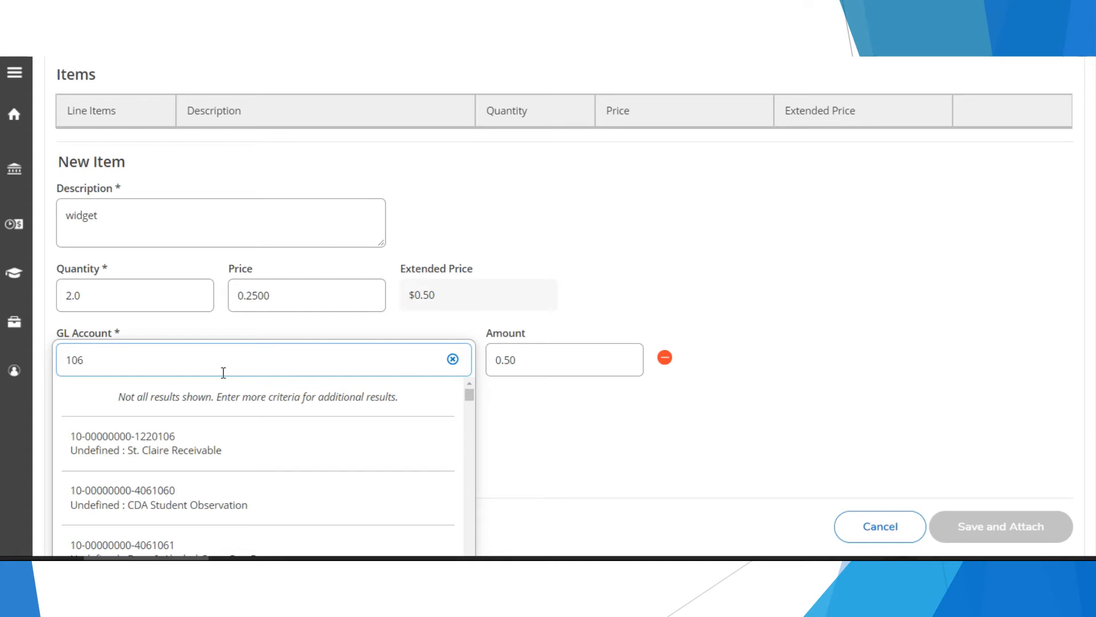
type("0001000532")
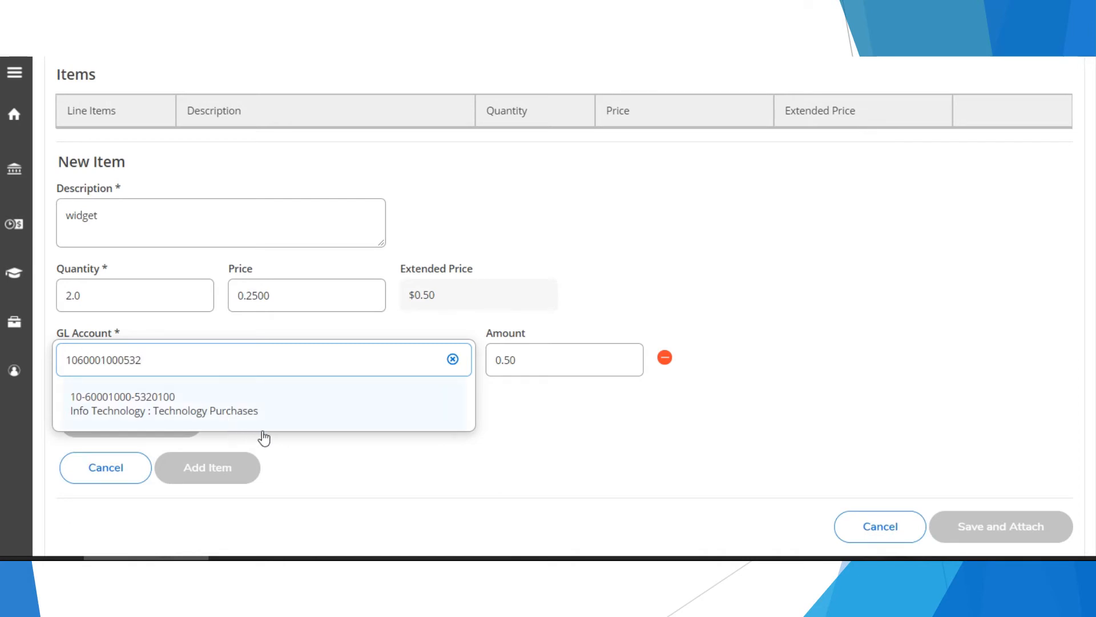
left_click(295, 409)
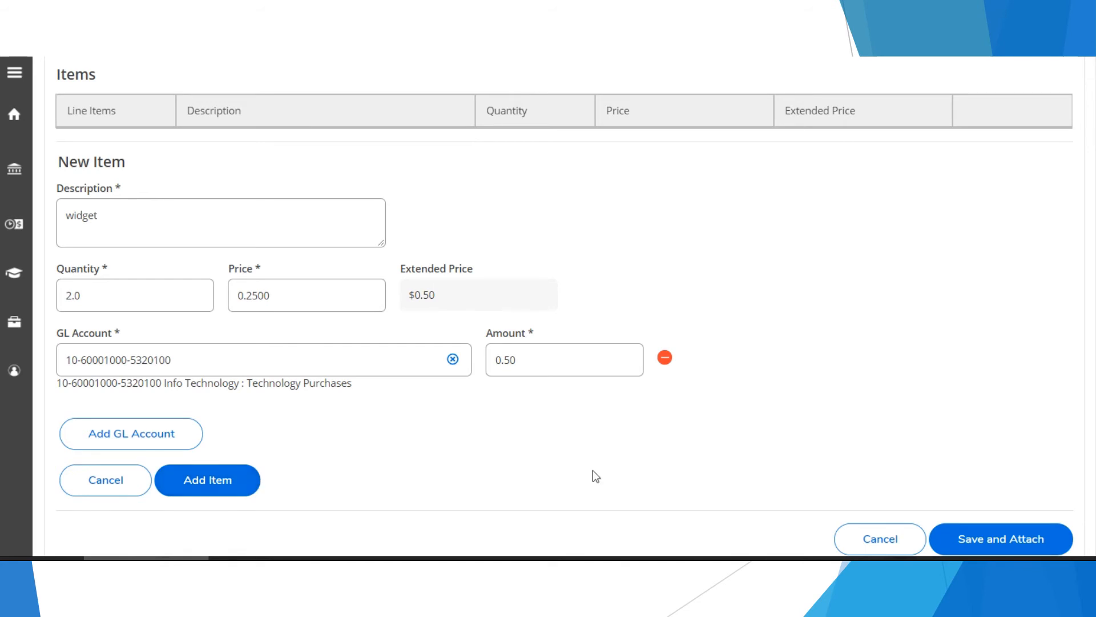
- Save the payment request and upload 1A Invoice.pdf as its attachment
left_click(991, 543)
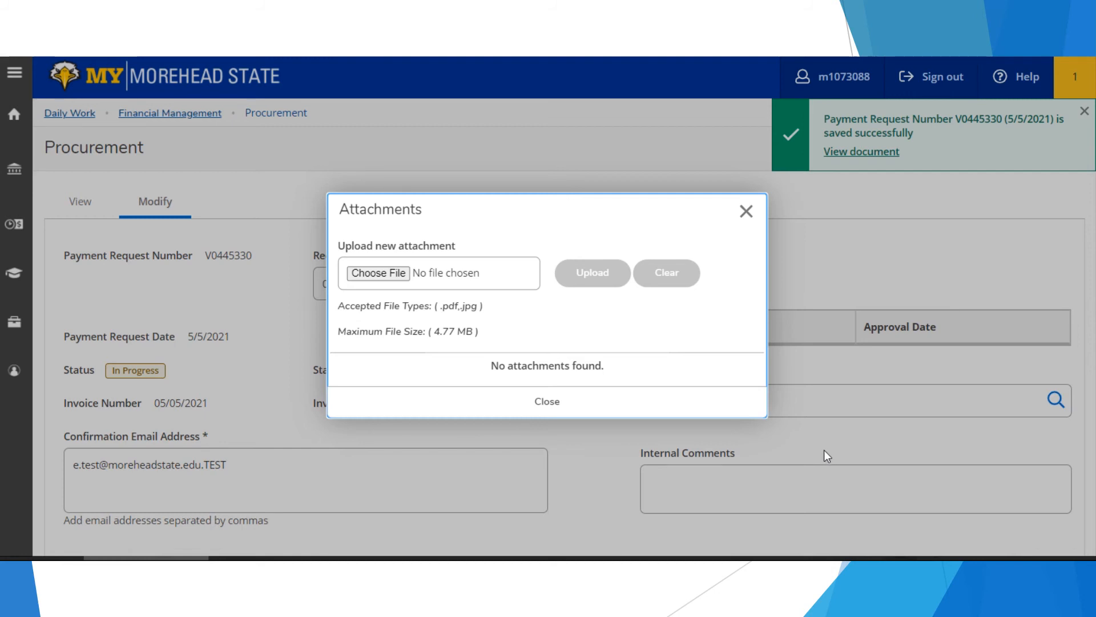
left_click(375, 272)
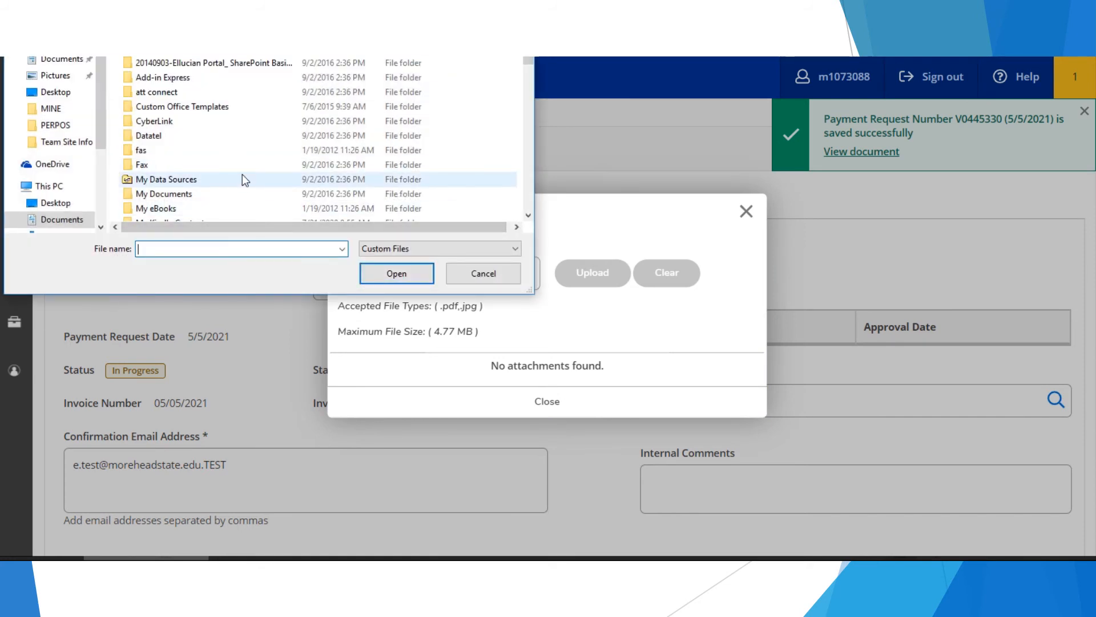
scroll(245, 171, "down", 5)
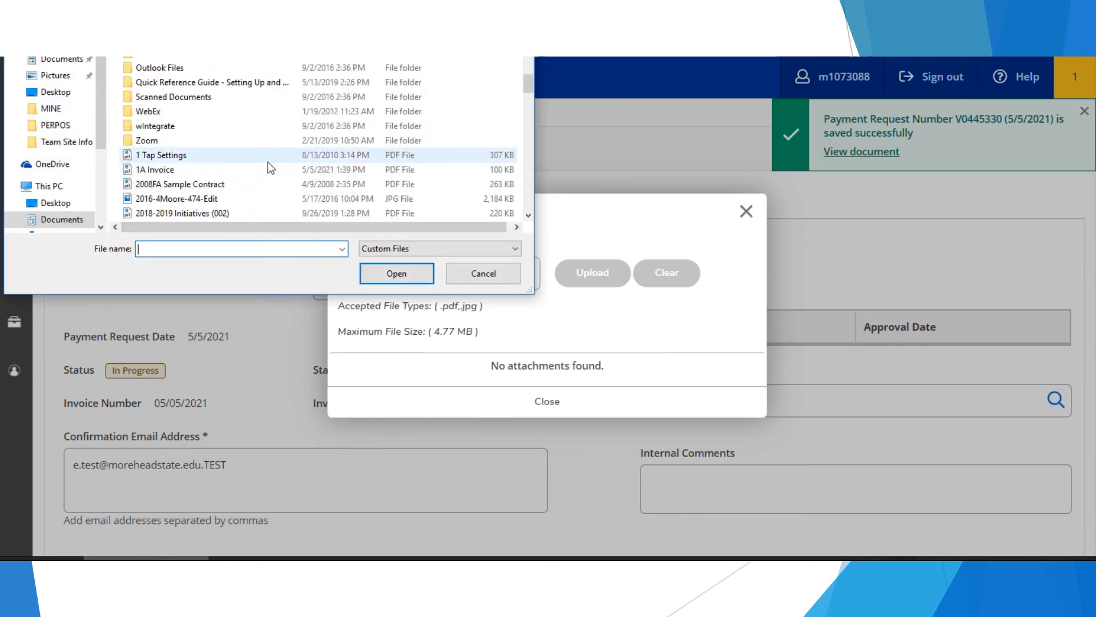
left_click(274, 169)
left_click(369, 273)
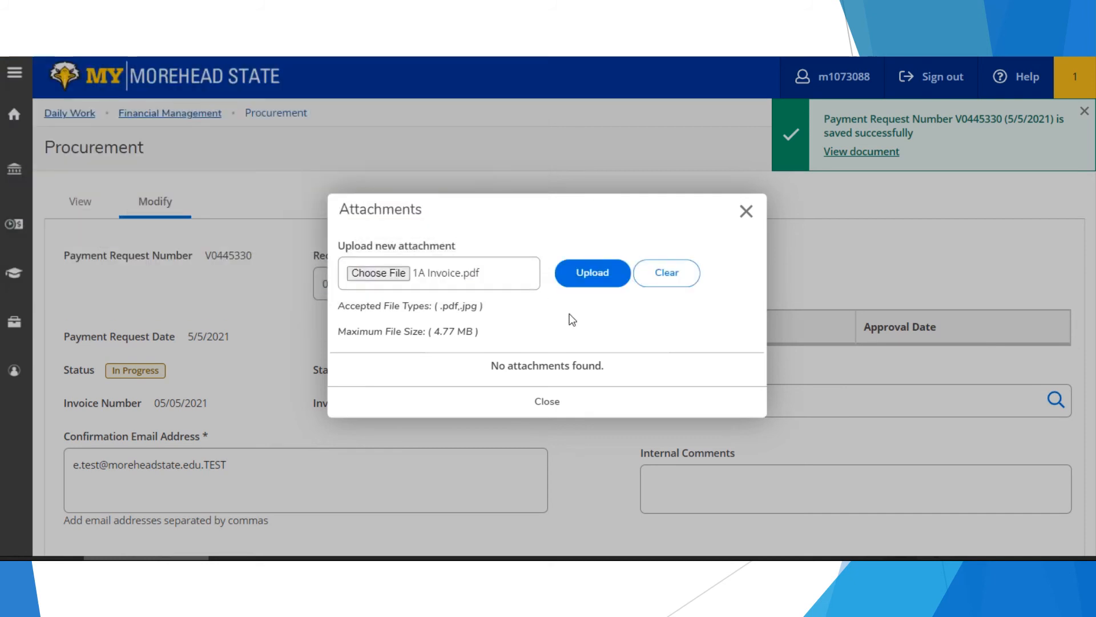
left_click(569, 283)
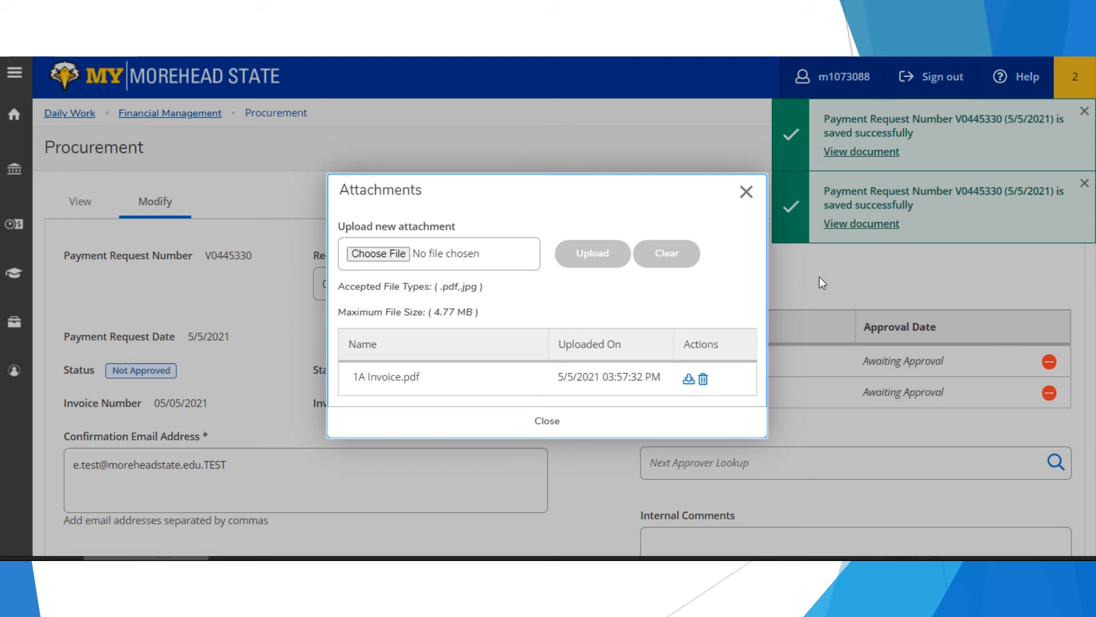
- Close Attachments and view the procurement list down to the Payment Request section
left_click(522, 421)
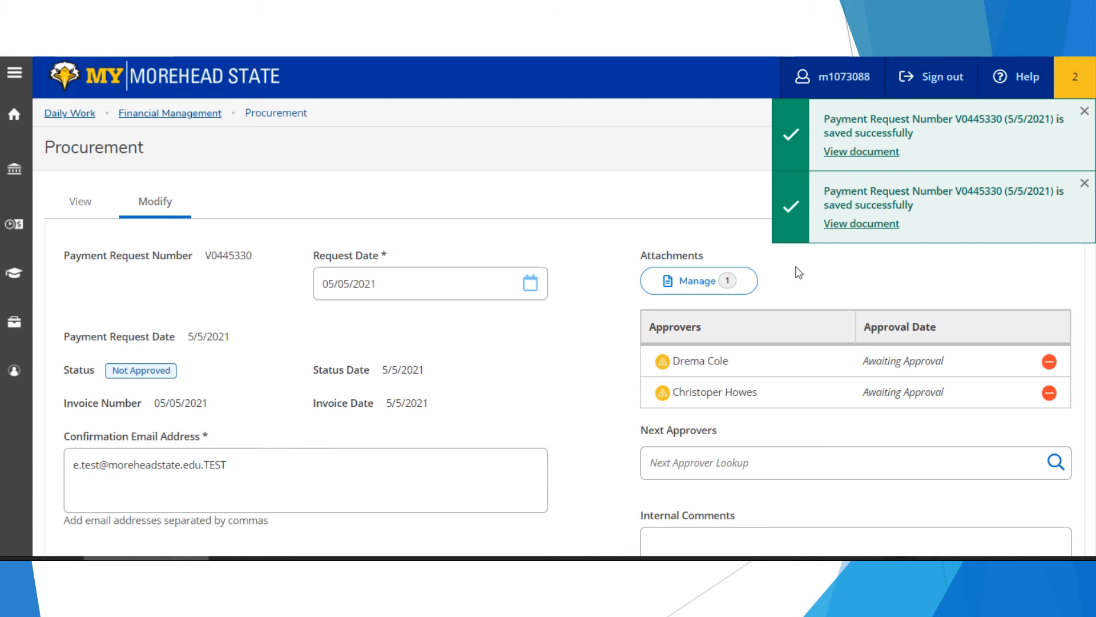
left_click(77, 214)
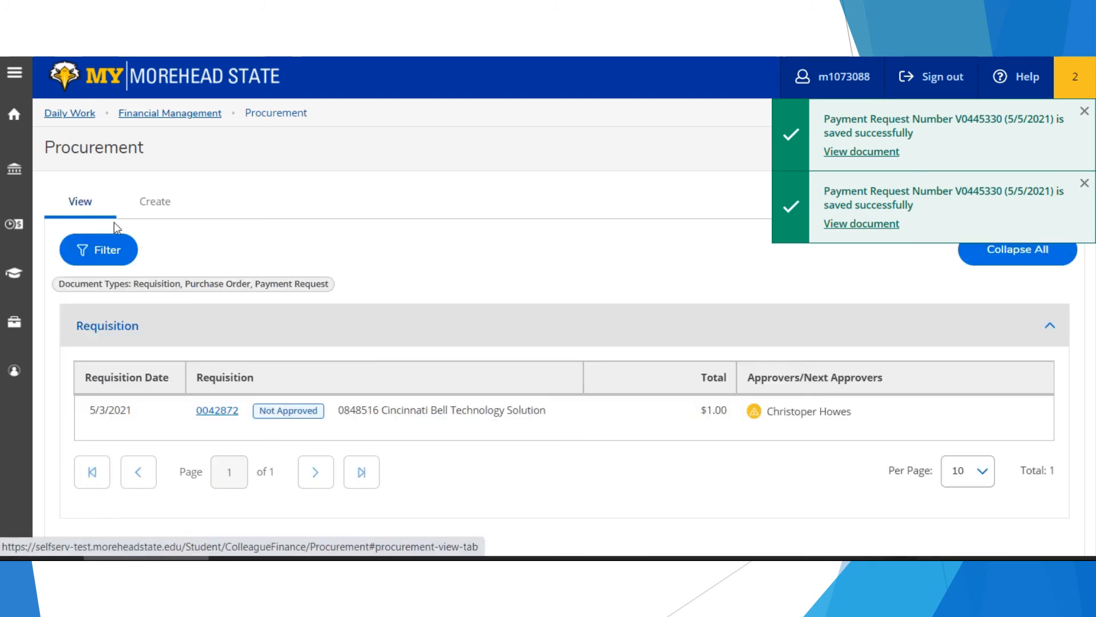
scroll(217, 265, "down", 5)
scroll(216, 268, "down", 3)
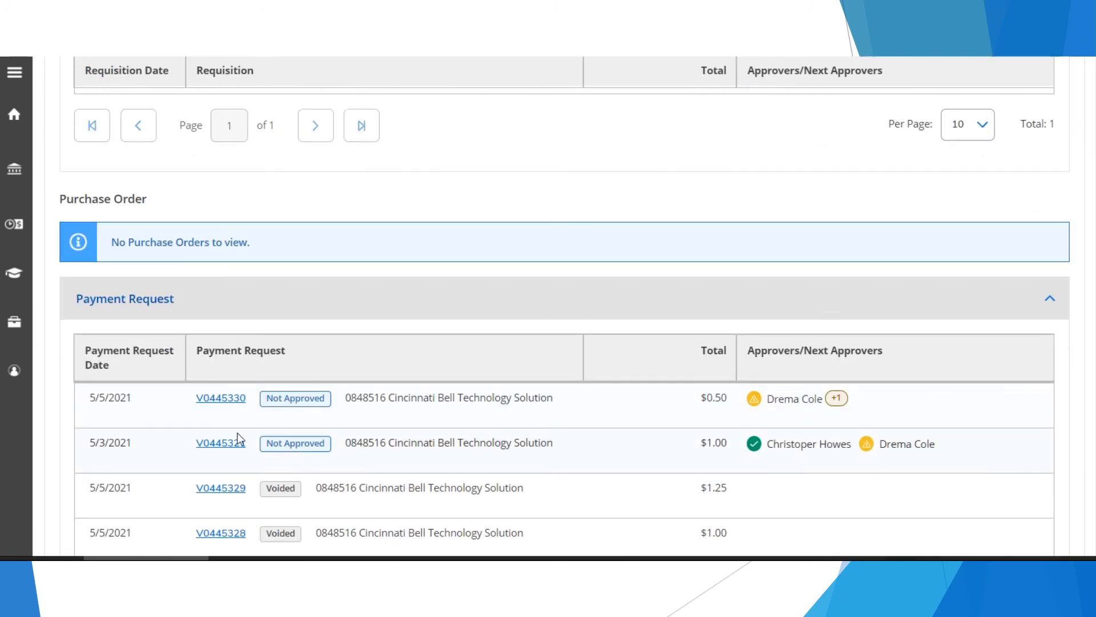
- Open the 5/3/2021 $1.00 payment request and review its approvers and travel services line item
left_click(220, 444)
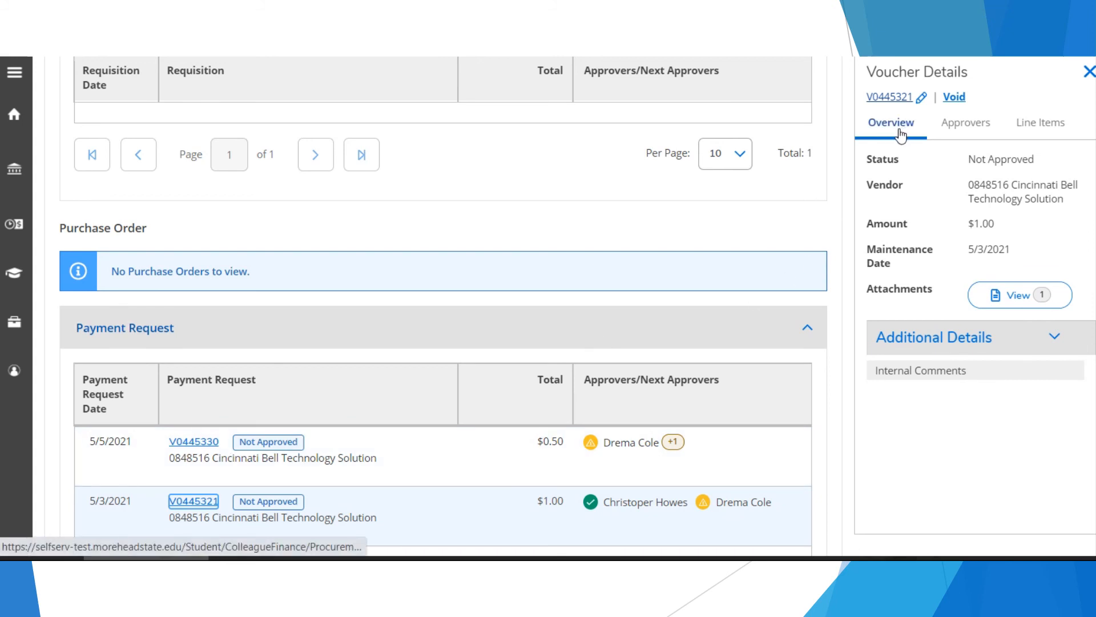
left_click(965, 123)
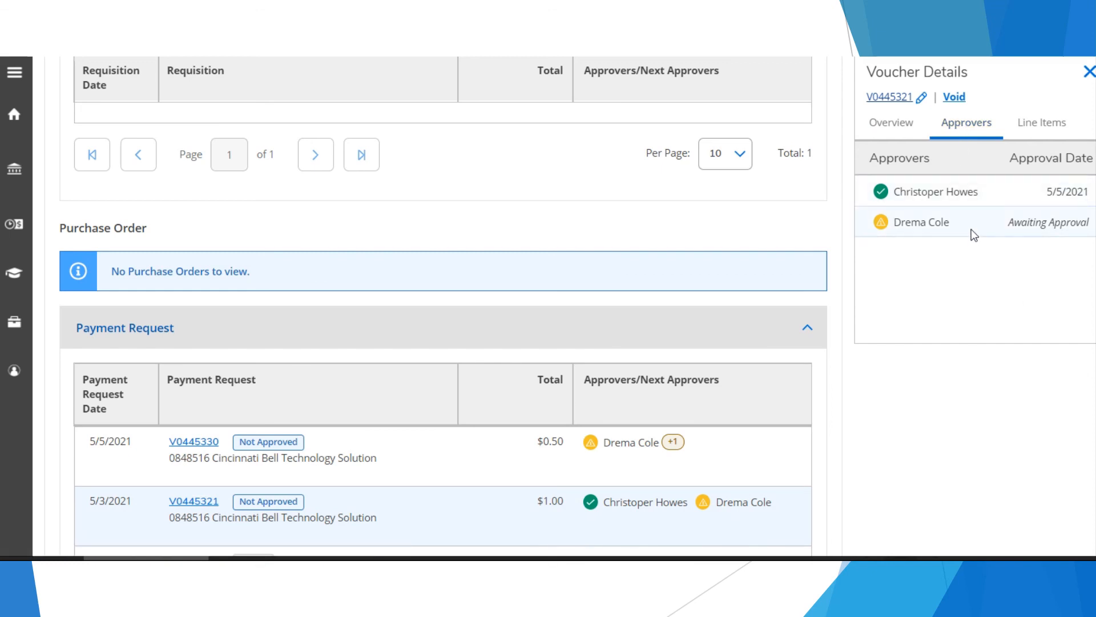
left_click(1026, 130)
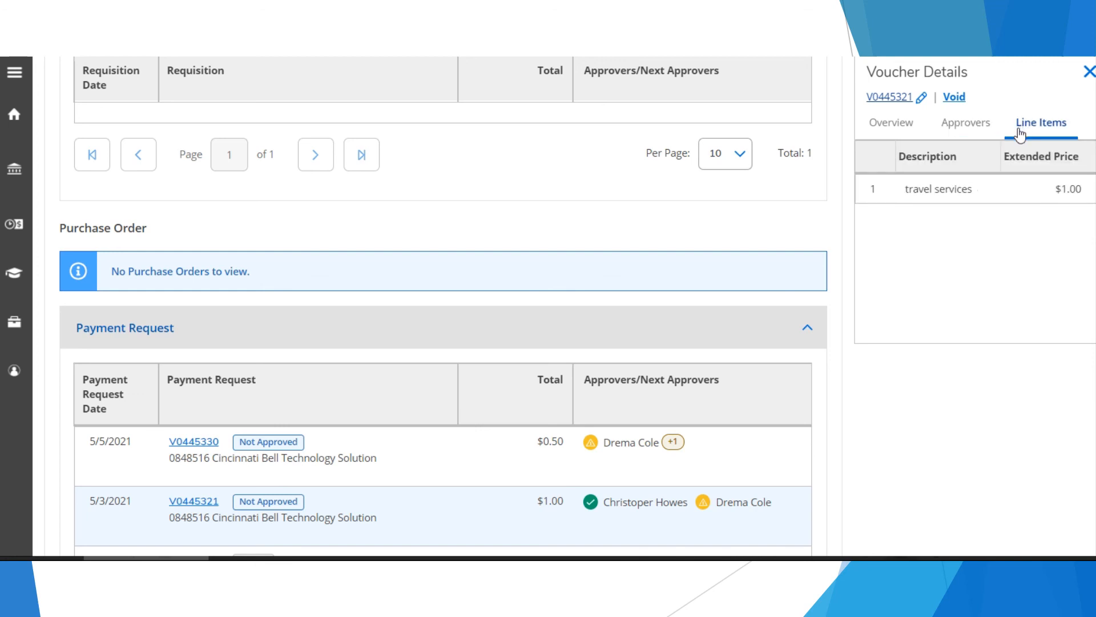
left_click(989, 191)
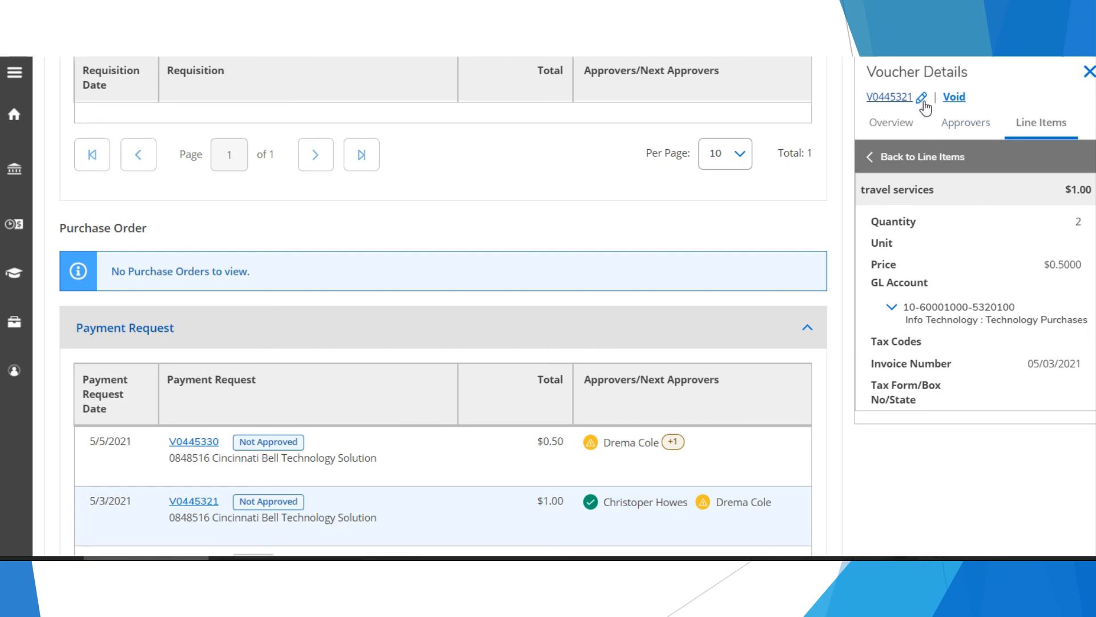
- Void the 5/3/2021 travel services payment request and confirm the void
left_click(955, 97)
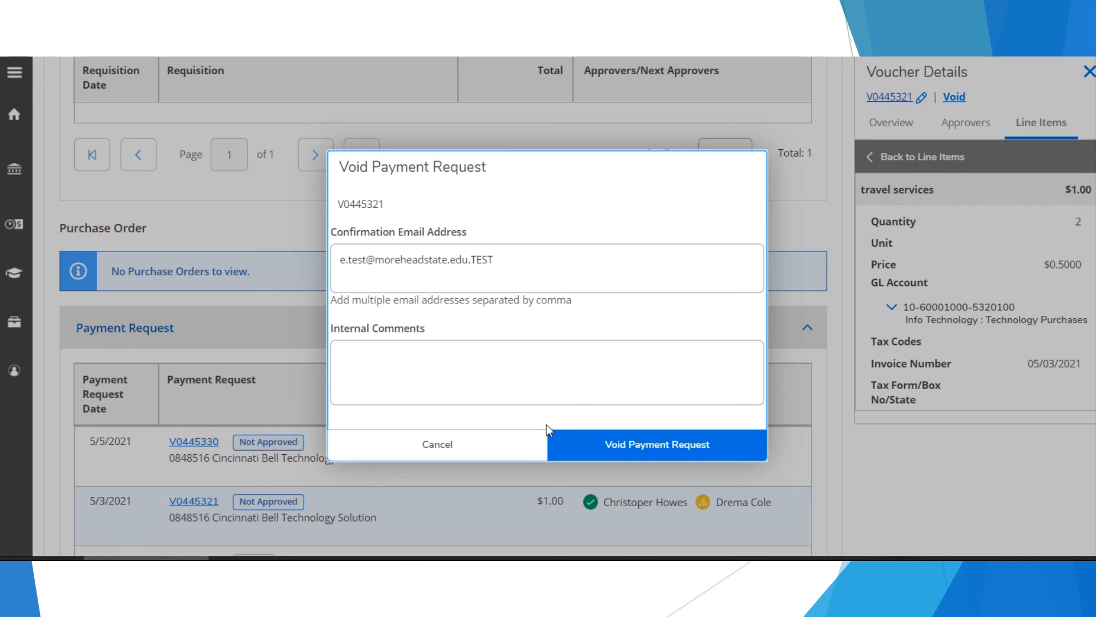
left_click(572, 449)
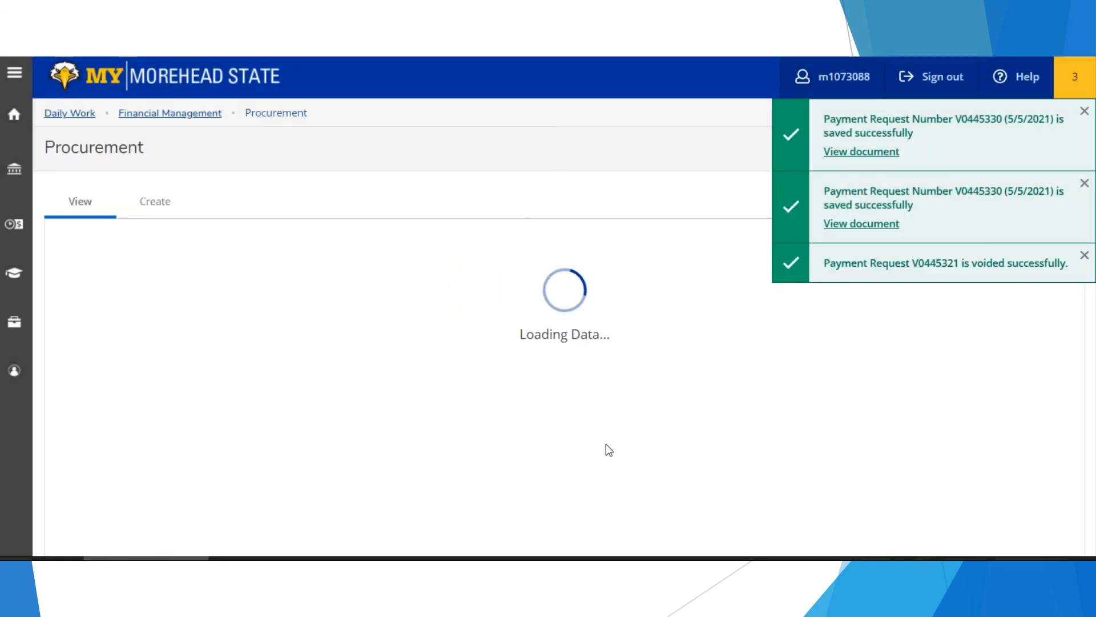